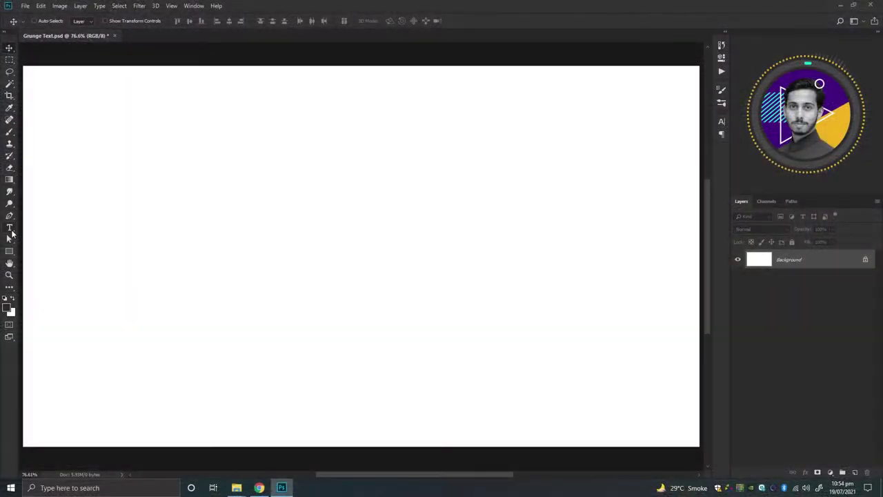
Type TEXT and SLINGER as two stacked text layers and scale each up.
click(10, 229)
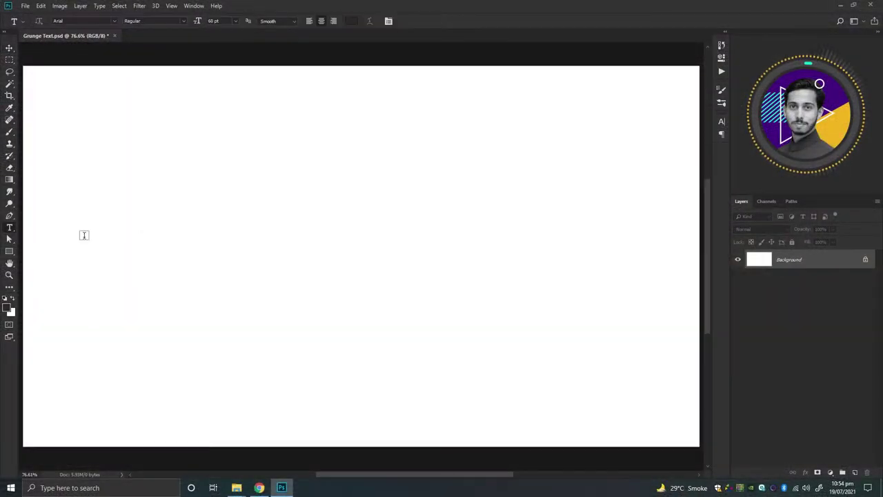
click(321, 250)
text(TEXT)
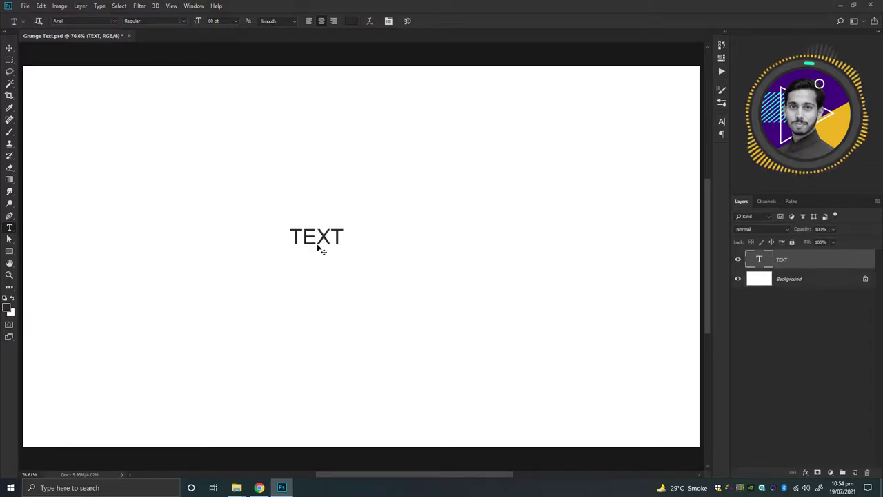
key(ctrl+t)
key(Return)
click(287, 339)
text(SLINGER)
key(ctrl+t)
drag(383, 318, 453, 253)
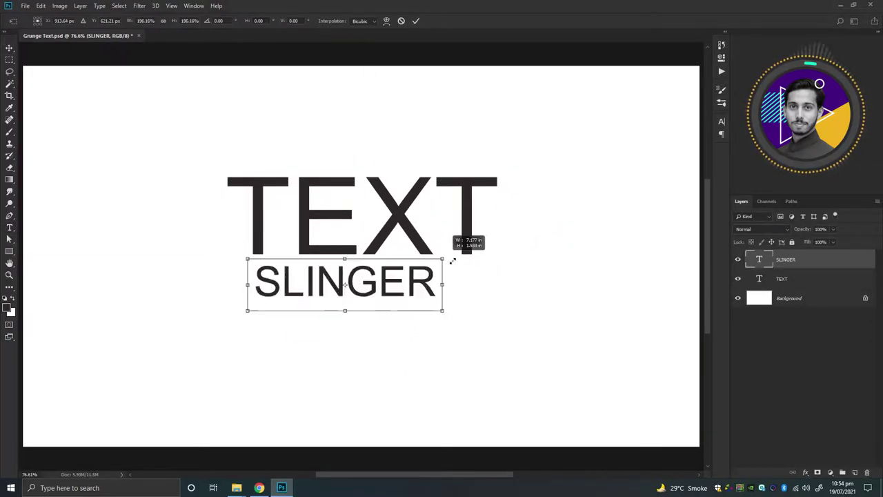
key(Return)
Set both words in Hepta Slab Black and select the TEXT layer.
key(v)
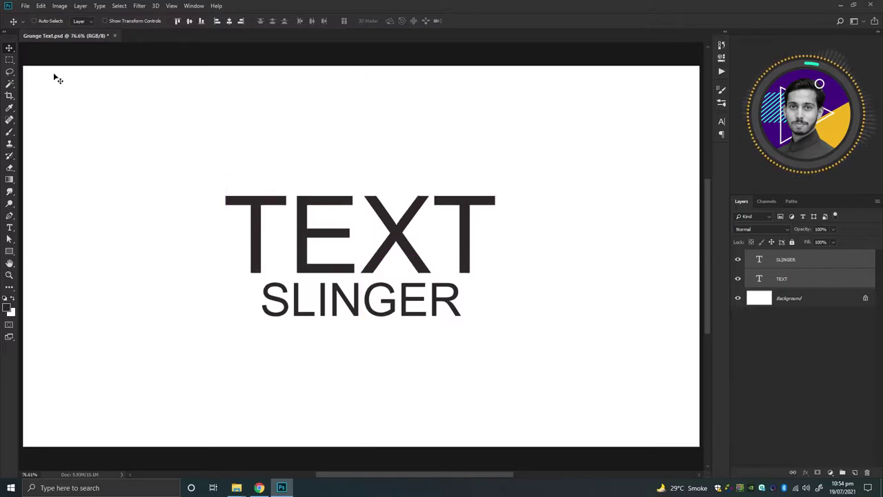
text(t)
text(p)
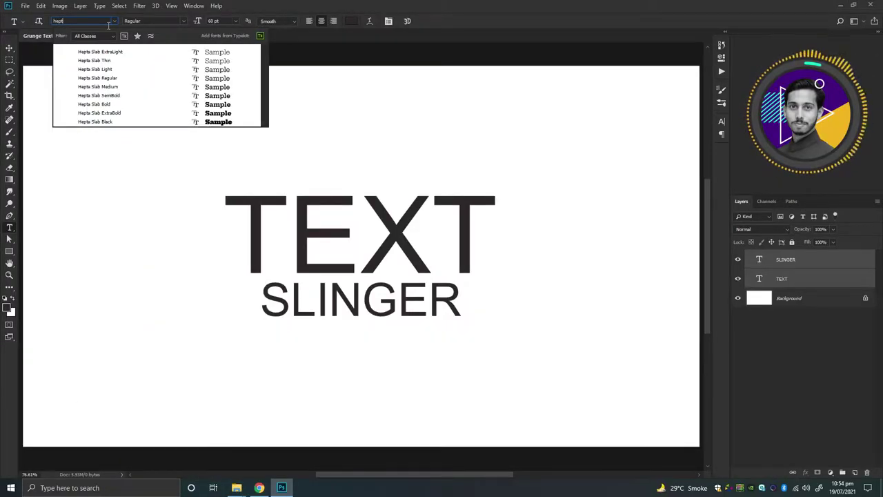
click(117, 124)
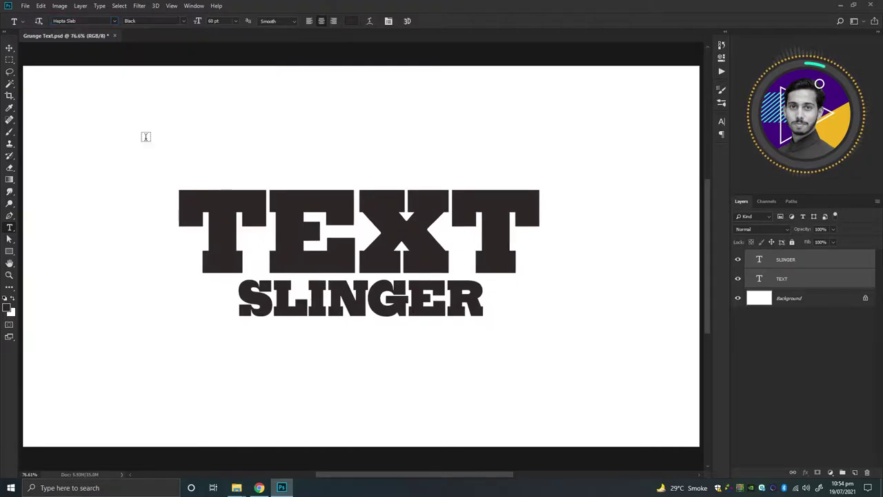
click(824, 278)
Warp TEXT with Arc Lower at -21.5% bend so its bottom bows upward.
key(ctrl+t)
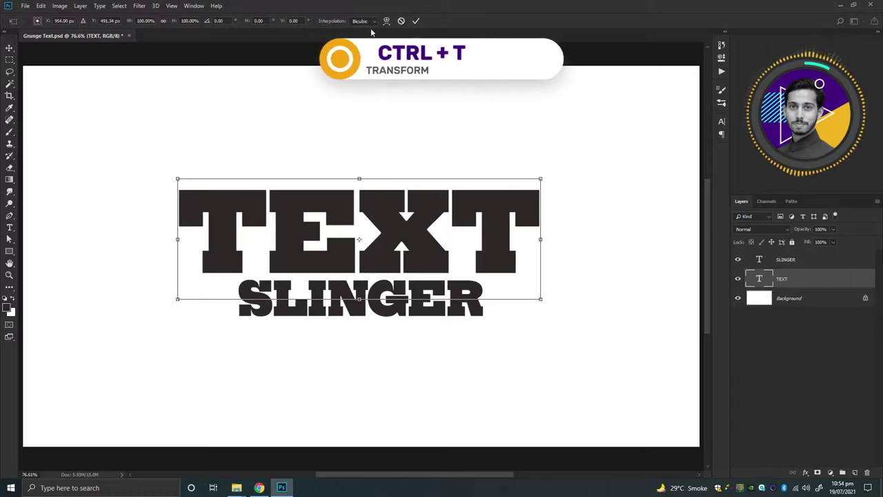
click(386, 21)
click(100, 25)
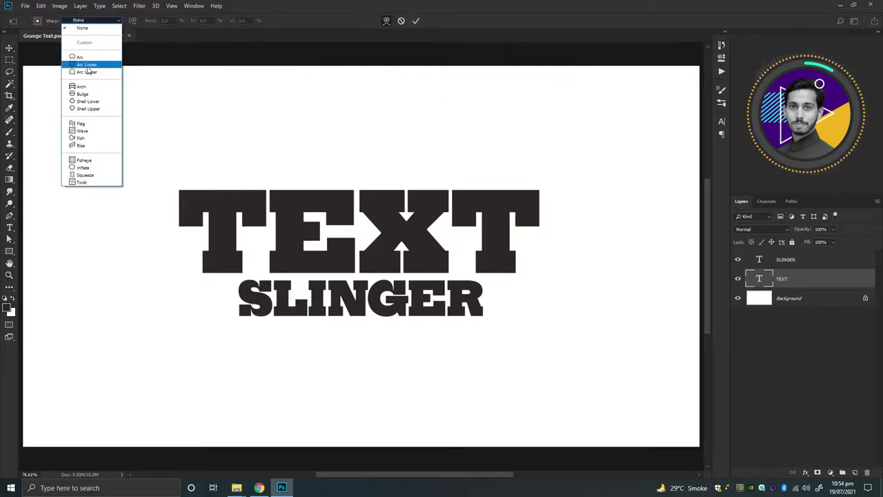
click(87, 65)
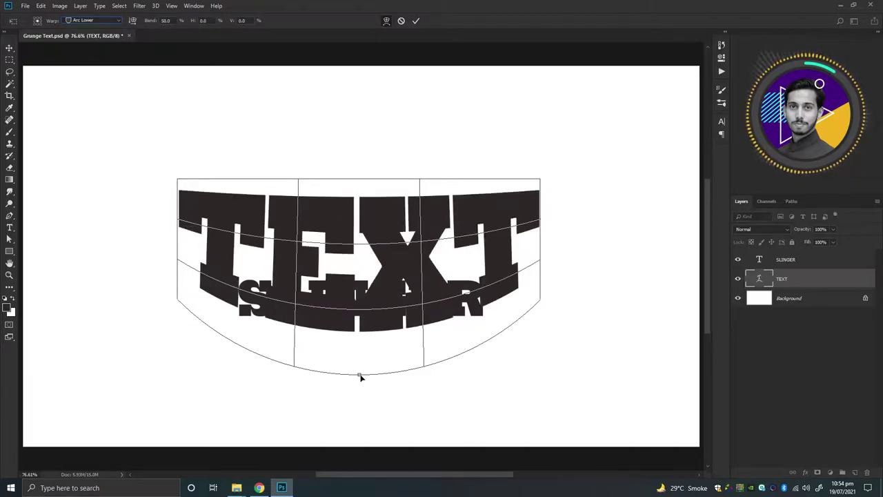
drag(360, 376, 358, 272)
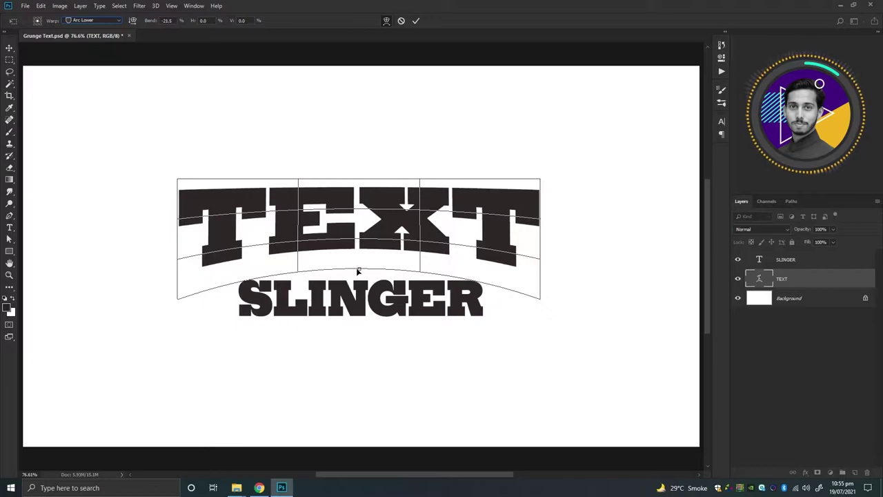
click(416, 21)
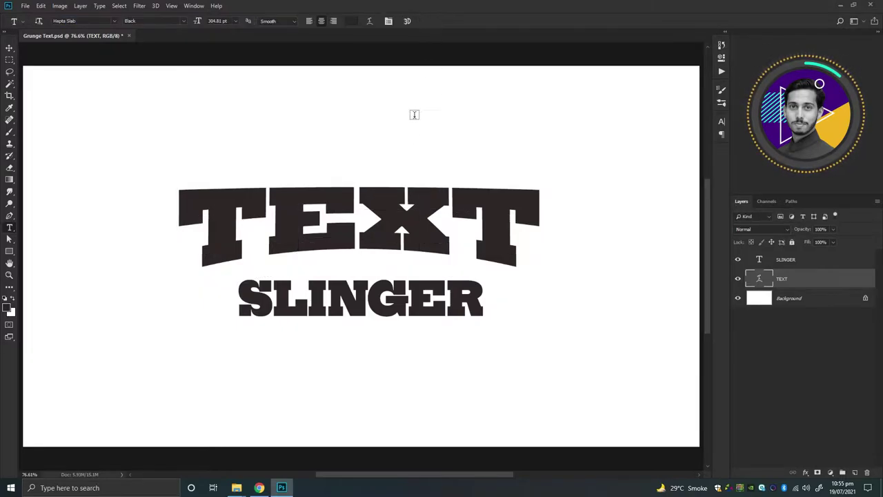
Move SLINGER up closer to TEXT.
key(v)
click(398, 302)
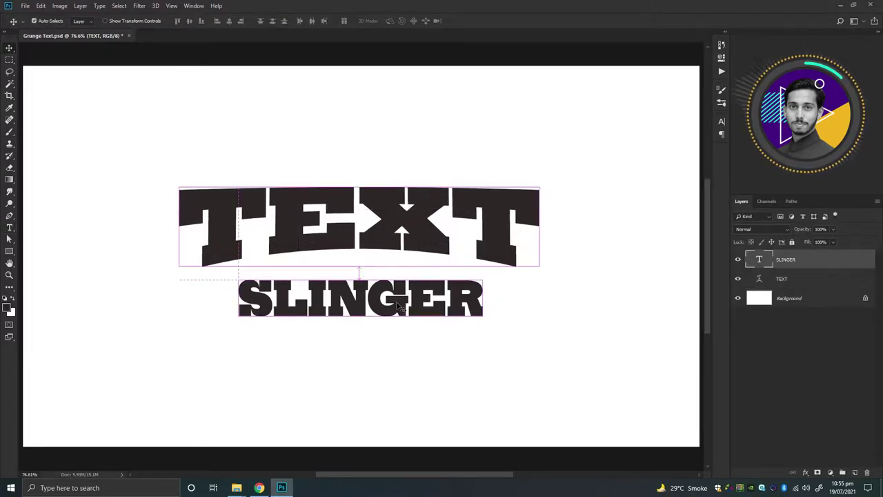
drag(397, 303, 398, 294)
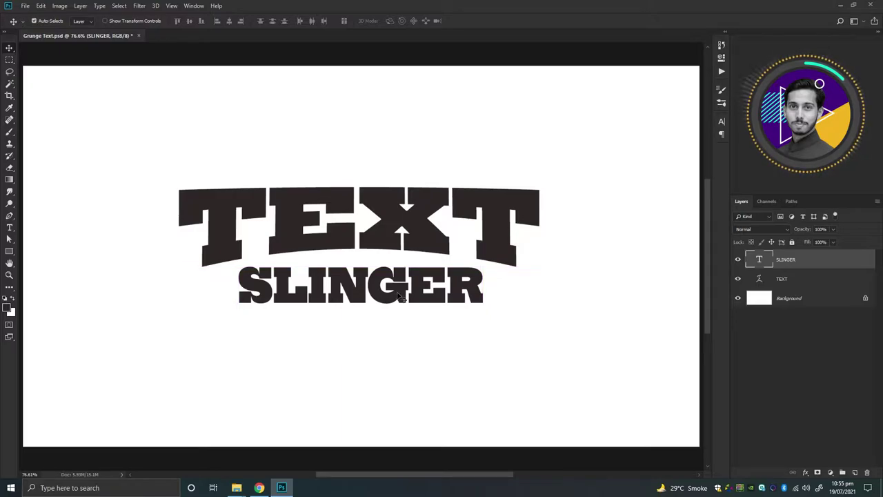
Warp SLINGER with an Arc Upper warp at 11.9% bend.
key(ctrl+t)
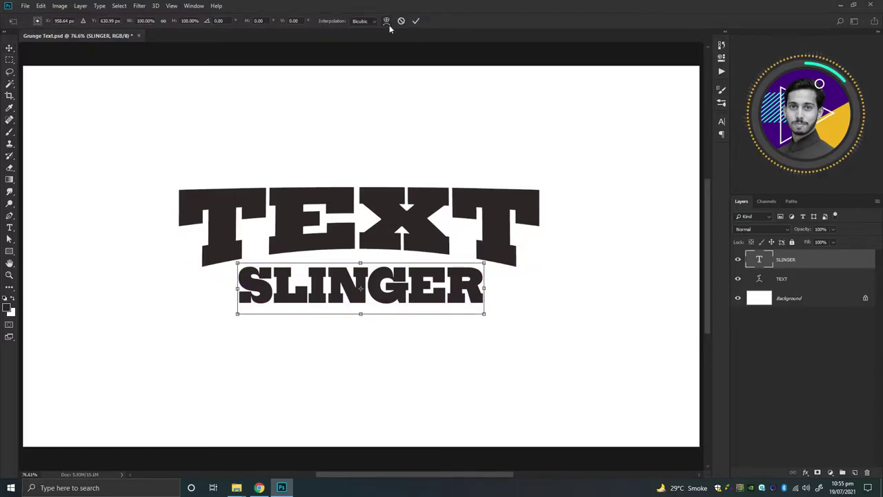
click(389, 25)
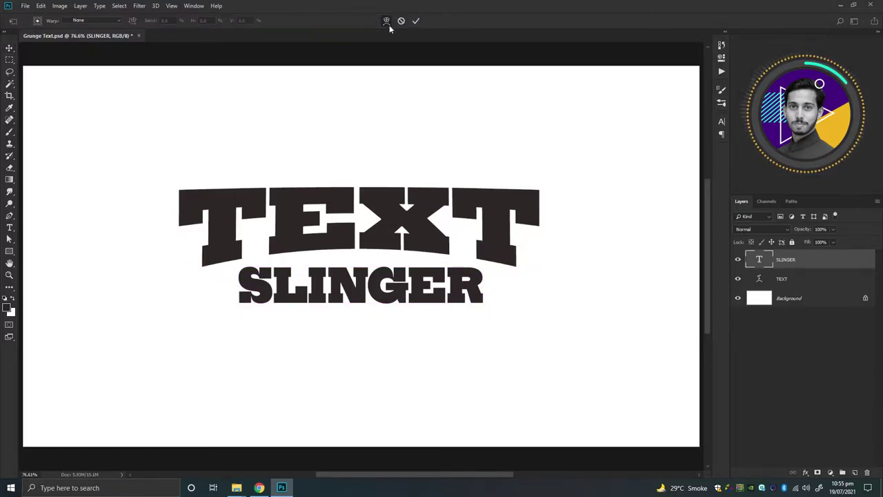
click(111, 21)
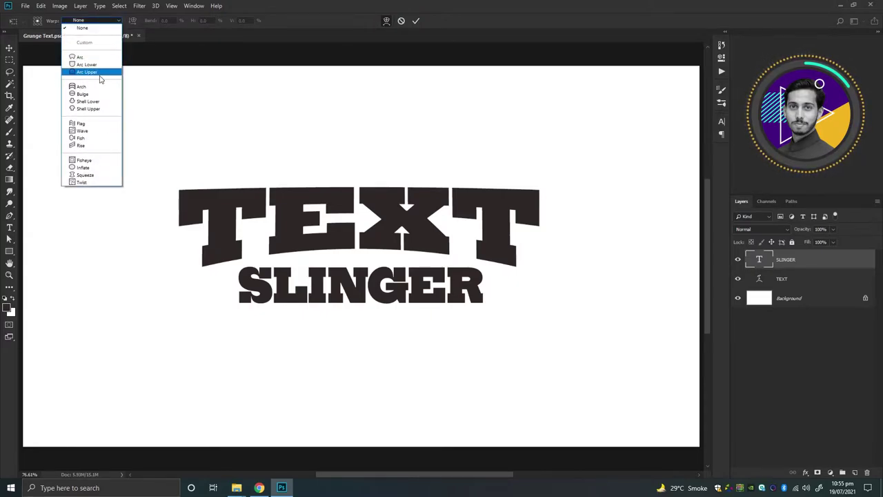
click(100, 72)
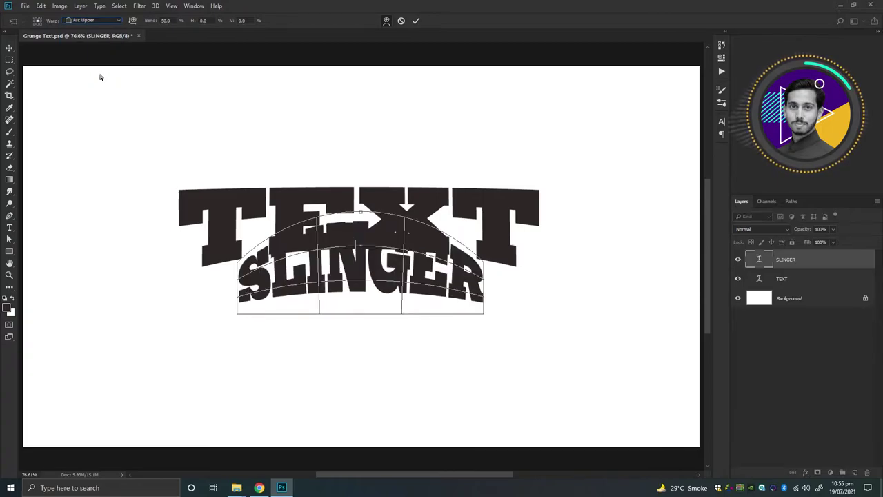
drag(362, 215, 360, 254)
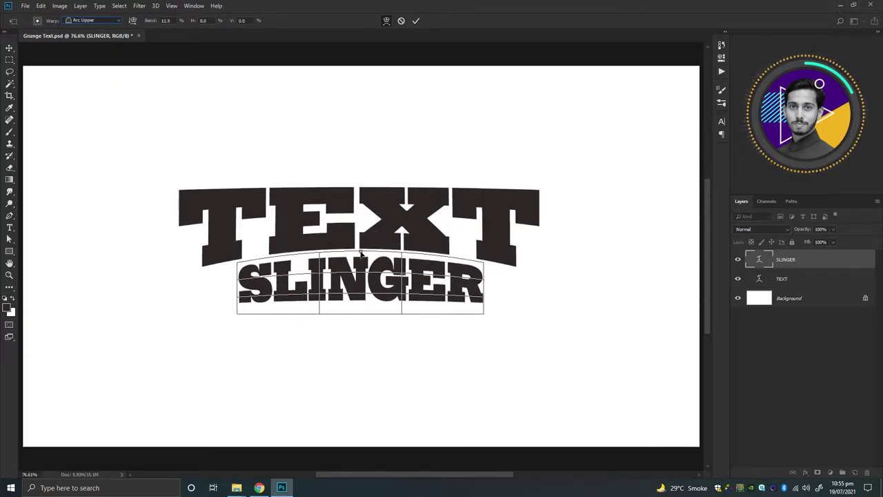
click(417, 21)
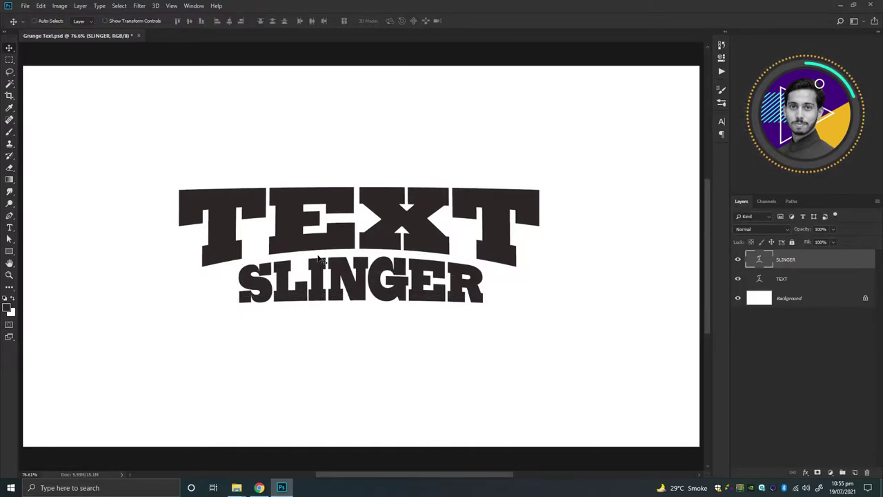
Draw a thin wedge-shaped swoosh left of SLINGER with the Pen tool.
key(z)
drag(207, 273, 242, 289)
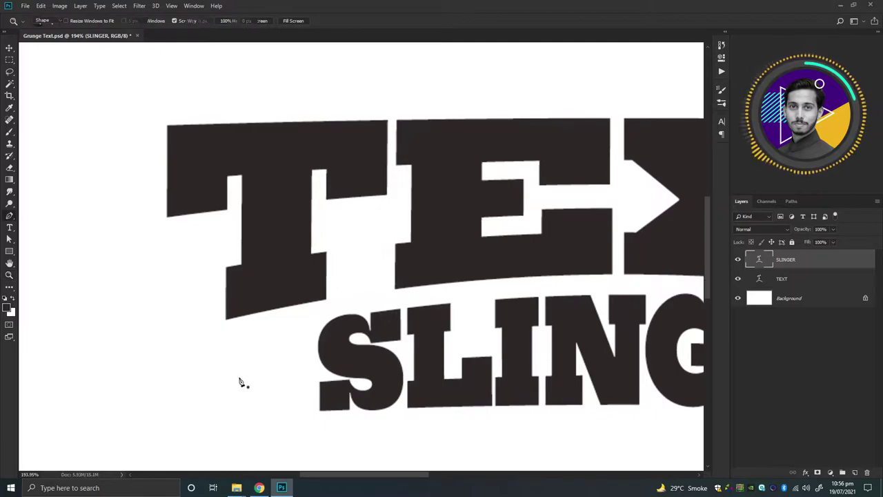
key(p)
click(192, 355)
drag(303, 325, 349, 315)
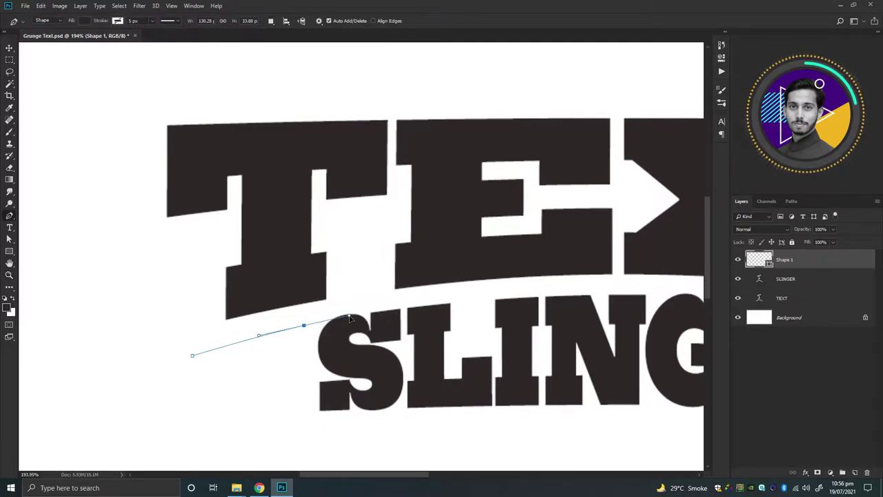
click(303, 357)
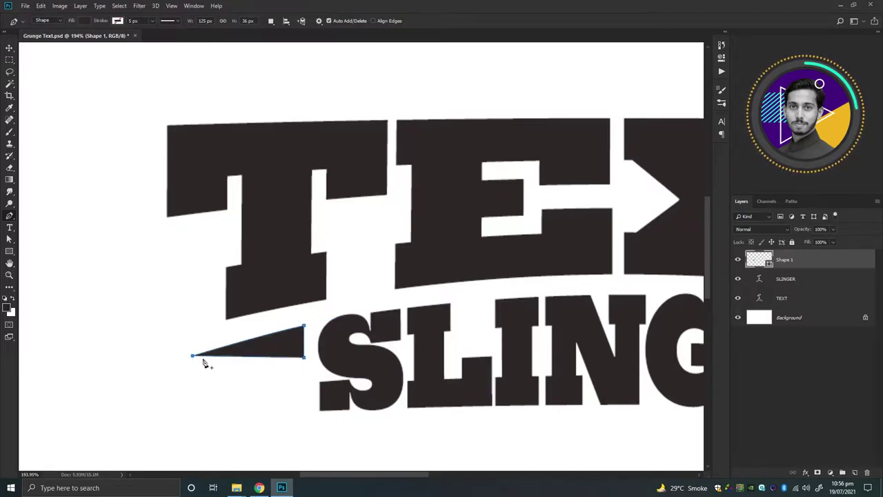
Lower the wedge's left tip and curve its top edge.
key(a)
drag(195, 361, 191, 357)
drag(259, 338, 233, 338)
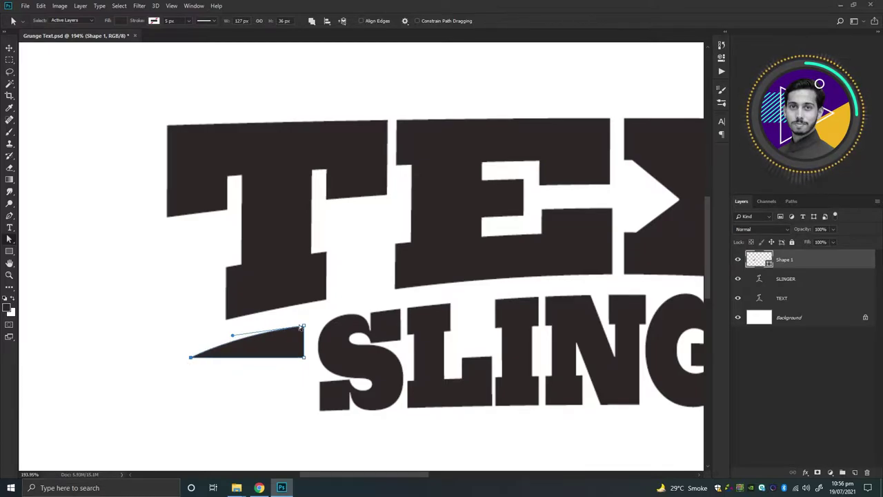
key(z)
mouse_move(336, 339)
mouse_down()
mouse_move(329, 346)
mouse_move(352, 345)
mouse_up()
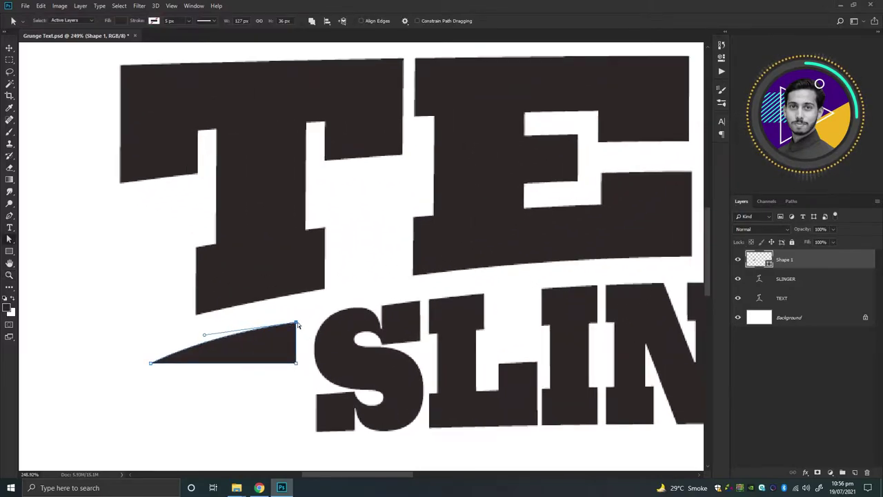
scroll(297, 348, down, 2)
scroll(292, 344, down, 4)
Duplicate the swoosh to the right of SLINGER and flip it horizontally.
click(9, 58)
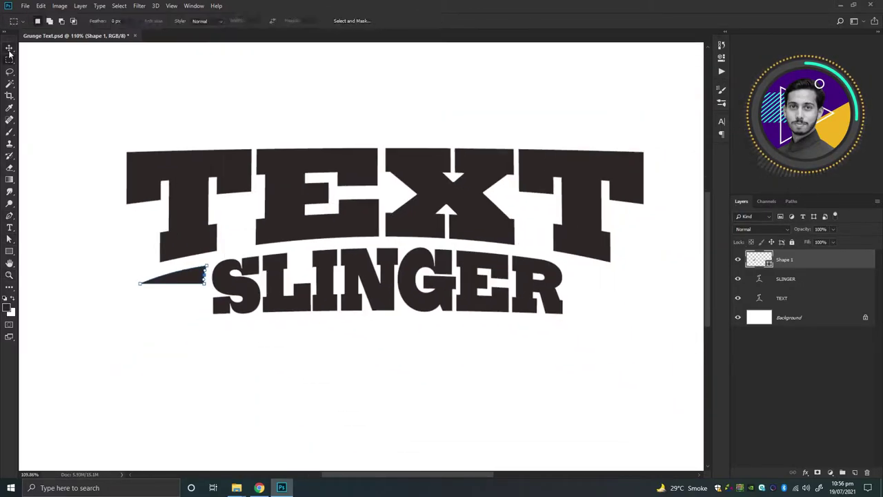
click(9, 47)
right_click(189, 280)
click(193, 285)
scroll(193, 286, down, 3)
drag(228, 279, 528, 282)
key(ctrl+t)
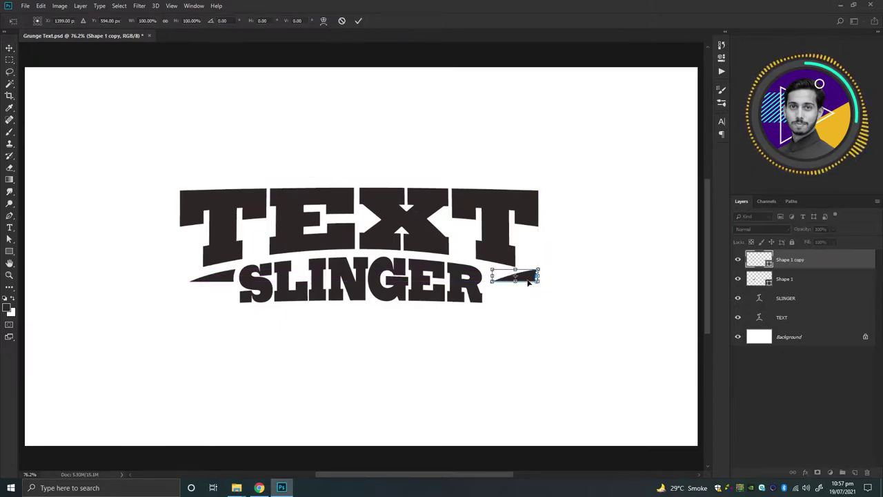
right_click(529, 281)
click(559, 396)
key(Return)
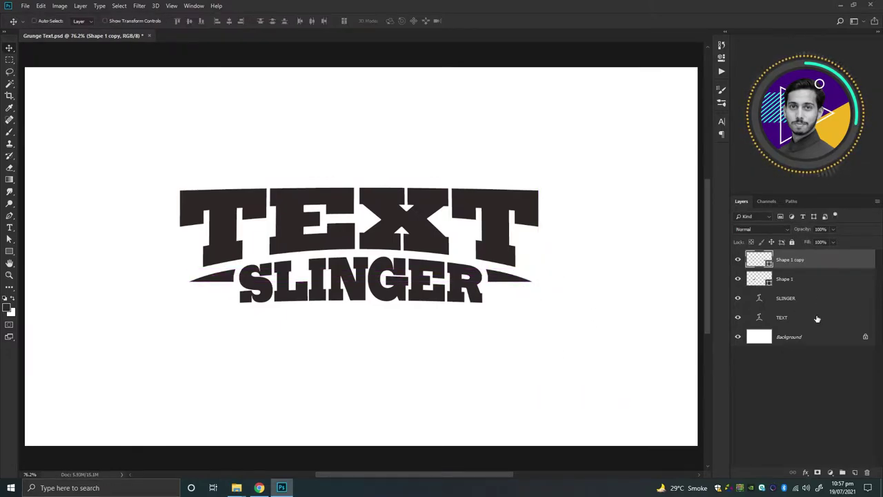
Group the logo layers as 'Text' and duplicate the group.
shift+click(816, 319)
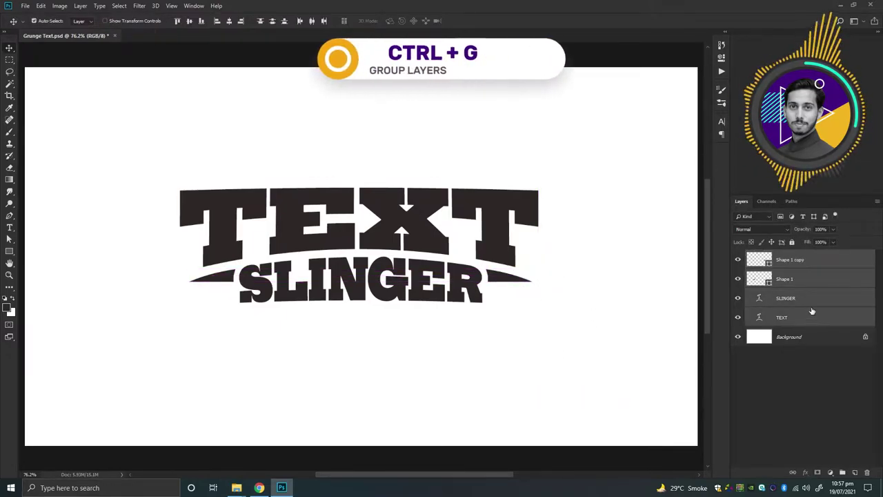
key(ctrl+g)
double_click(774, 255)
text(Text)
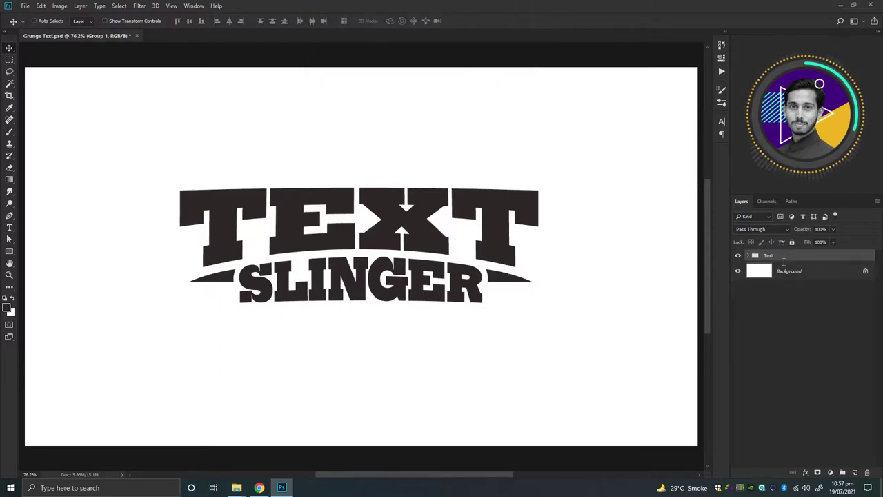
key(Return)
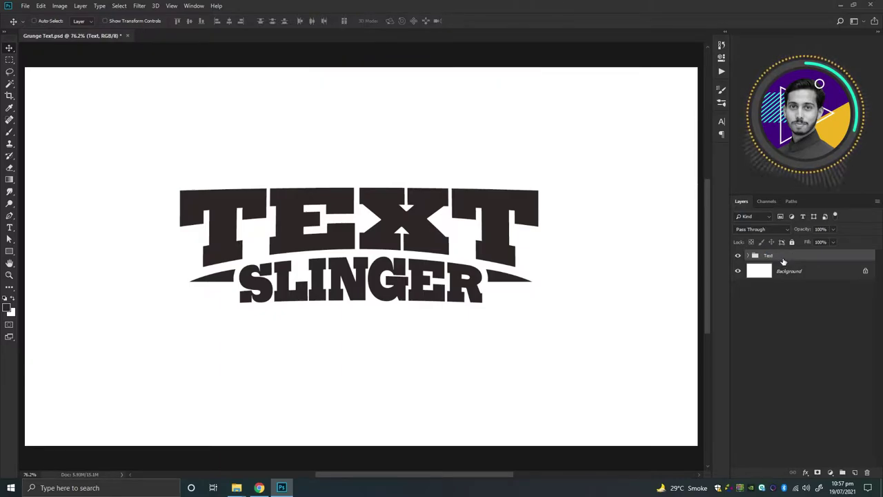
key(ctrl+j)
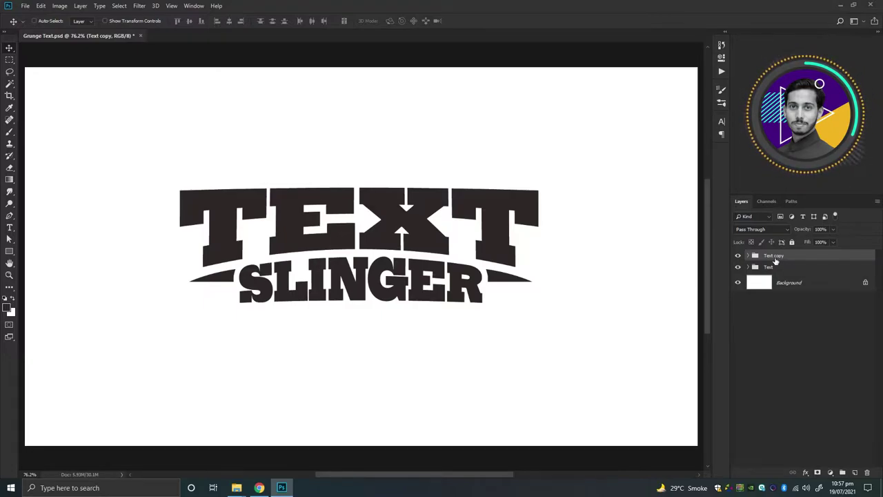
Merge the copy's four logo layers into one and rename its group 'Text Effect'.
click(750, 255)
click(812, 276)
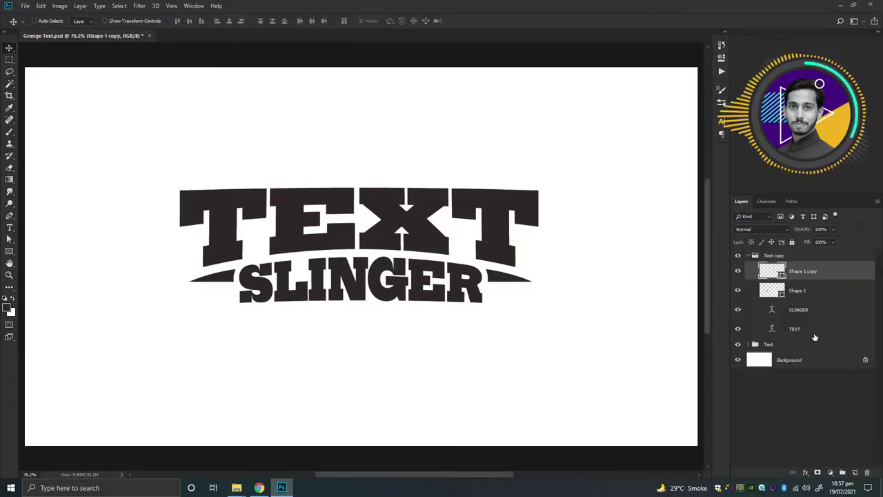
shift+click(814, 334)
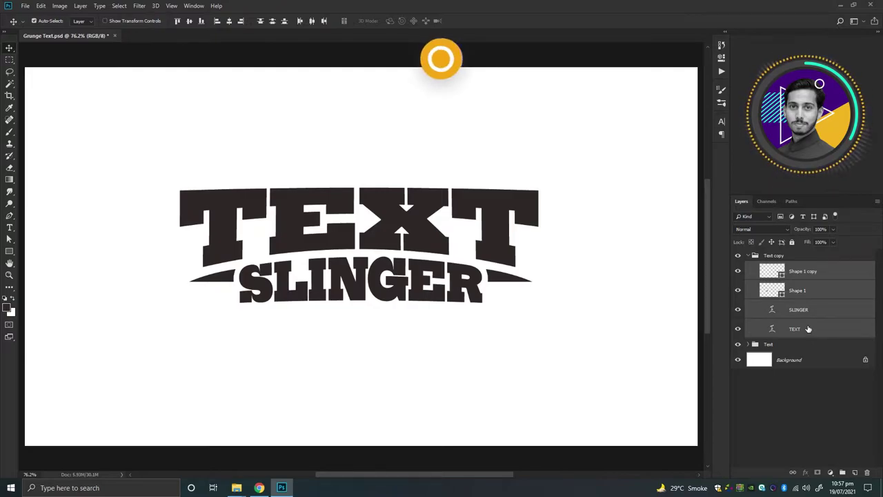
key(ctrl+e)
double_click(800, 256)
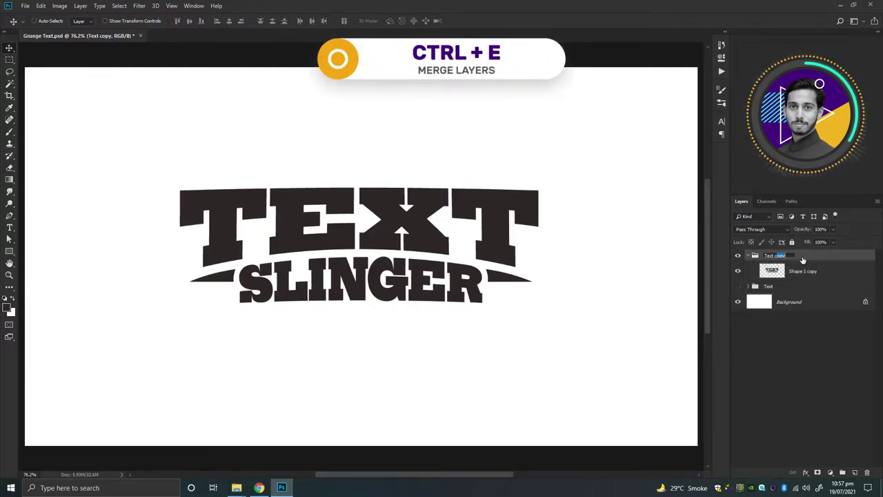
text(Effect)
click(800, 271)
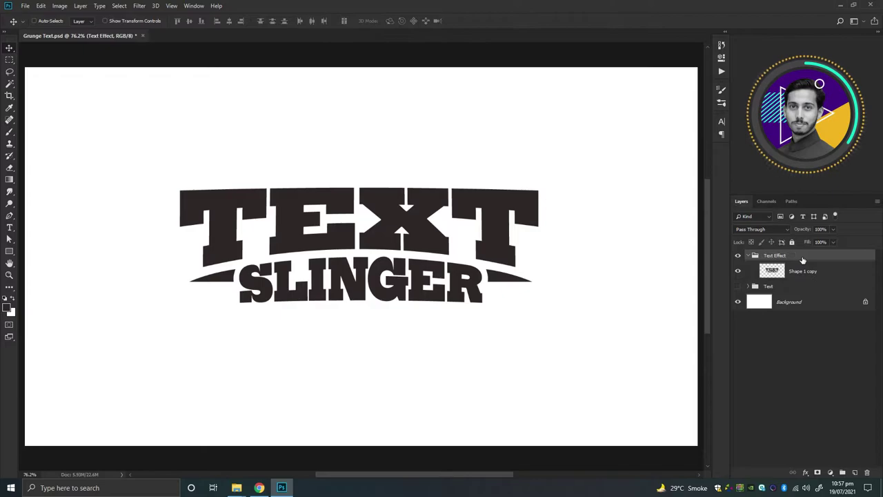
Apply a Ripple distortion with raised Amount and Small size to the merged logo.
key(z)
click(141, 5)
mouse_move(148, 128)
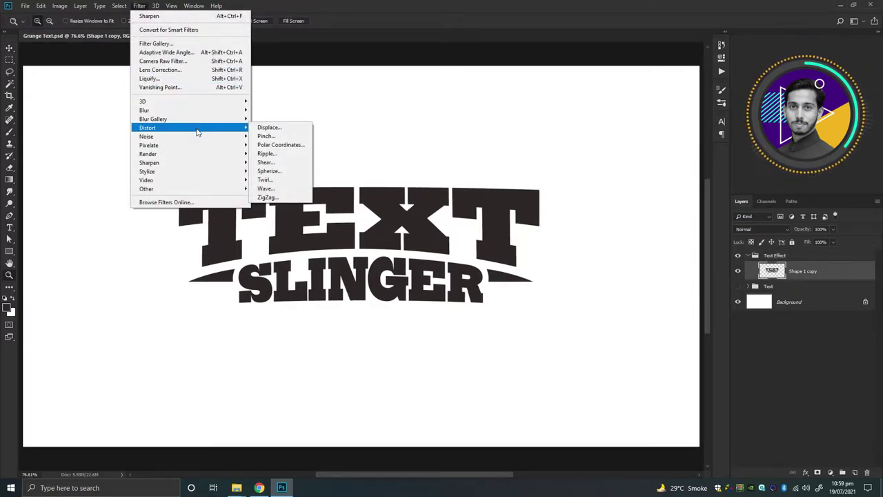
click(298, 157)
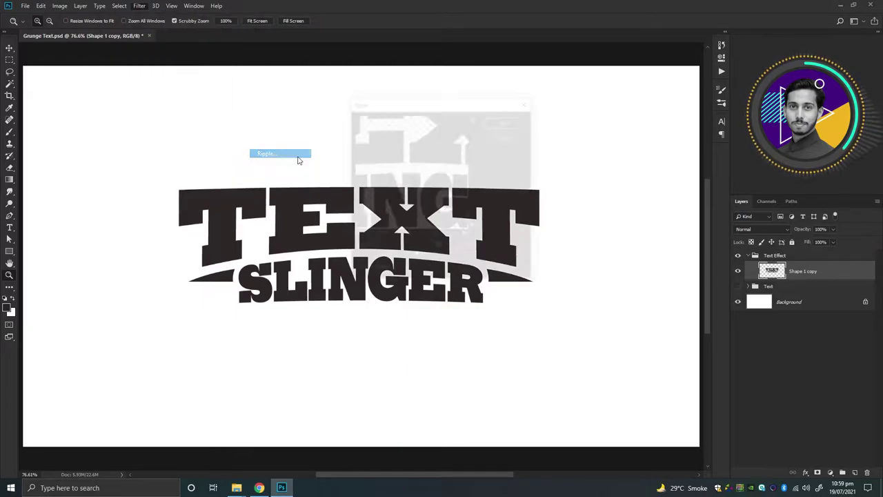
drag(418, 256, 418, 259)
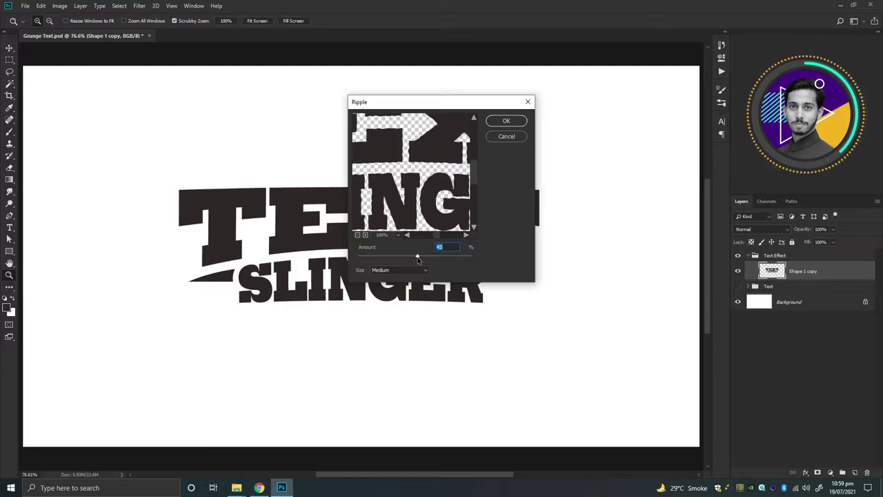
click(417, 269)
click(410, 287)
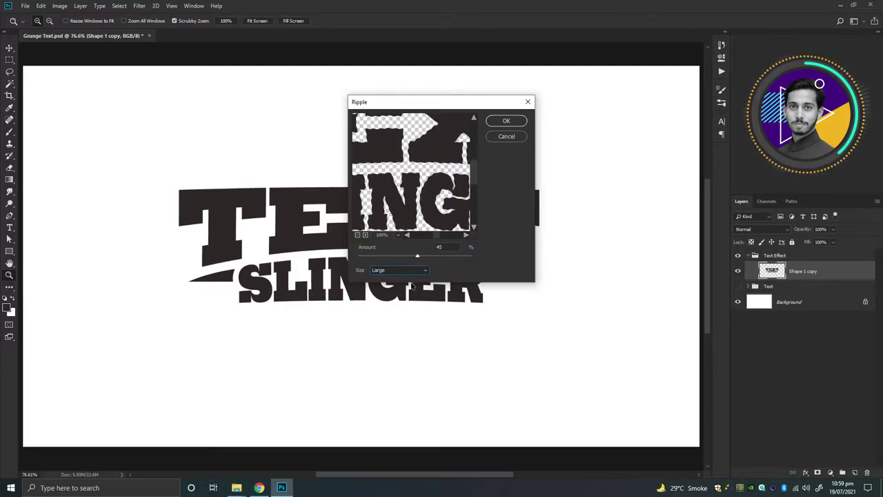
click(402, 271)
click(391, 280)
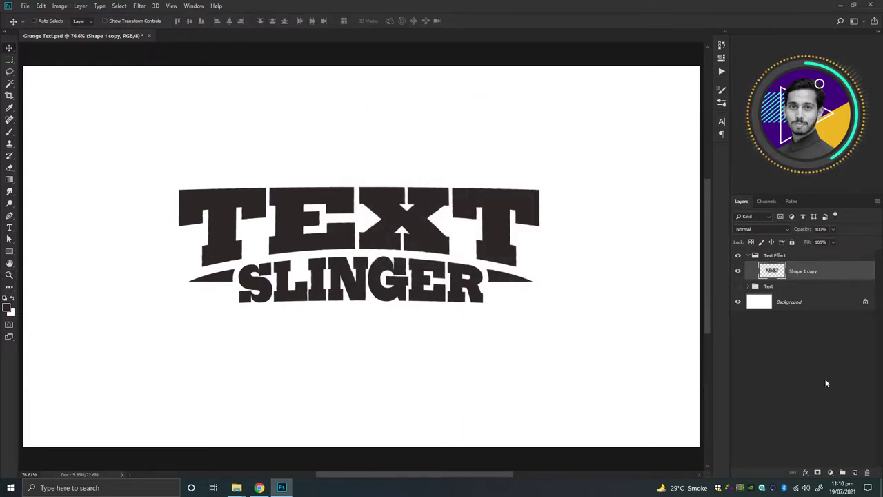
Add a white layer mask to Shape 1 copy and load the logo outline as a selection.
click(818, 473)
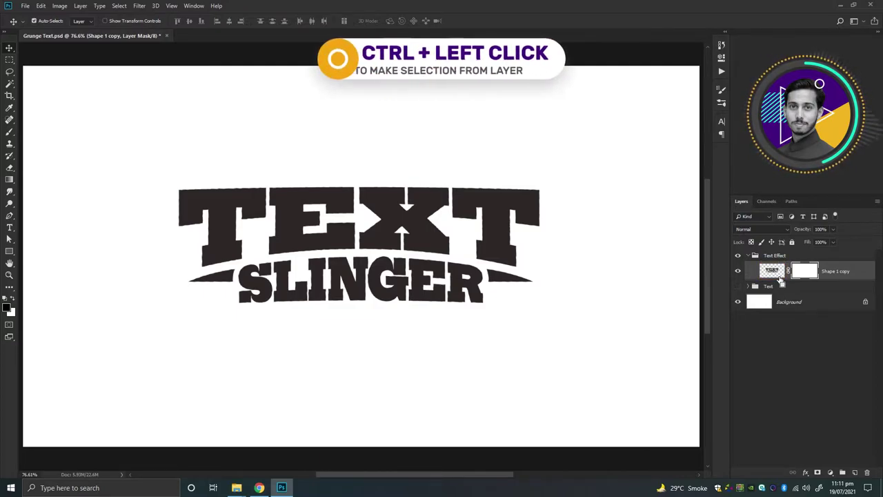
ctrl+click(772, 274)
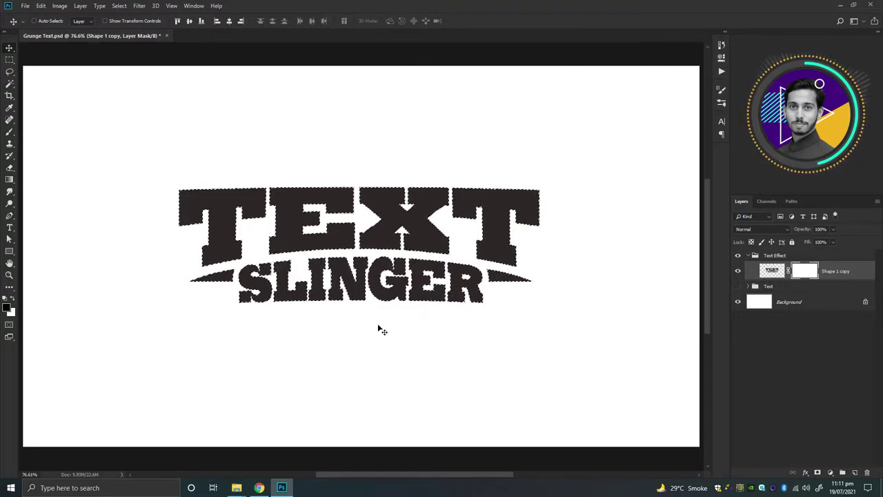
Contract the logo selection by 8 pixels.
click(118, 8)
mouse_move(127, 136)
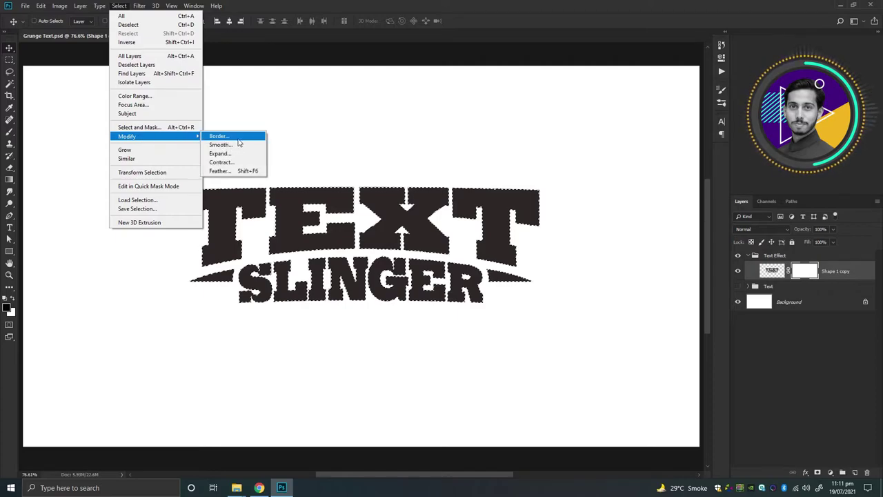
click(241, 163)
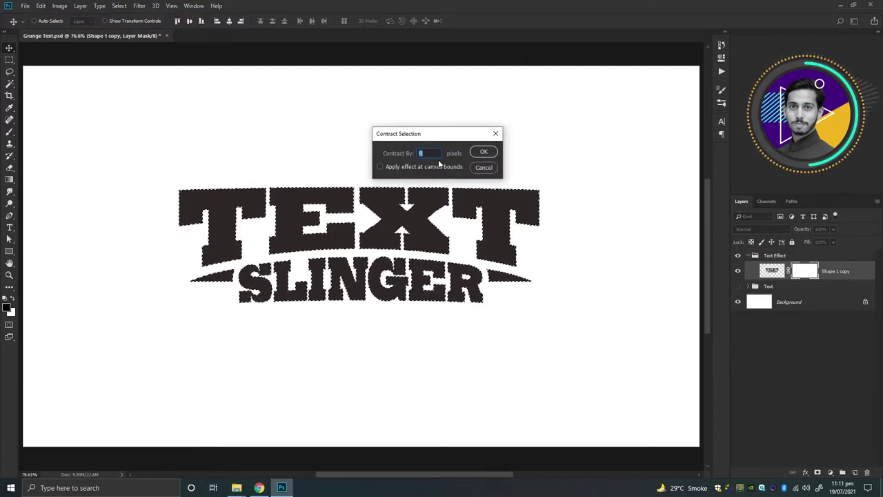
click(485, 152)
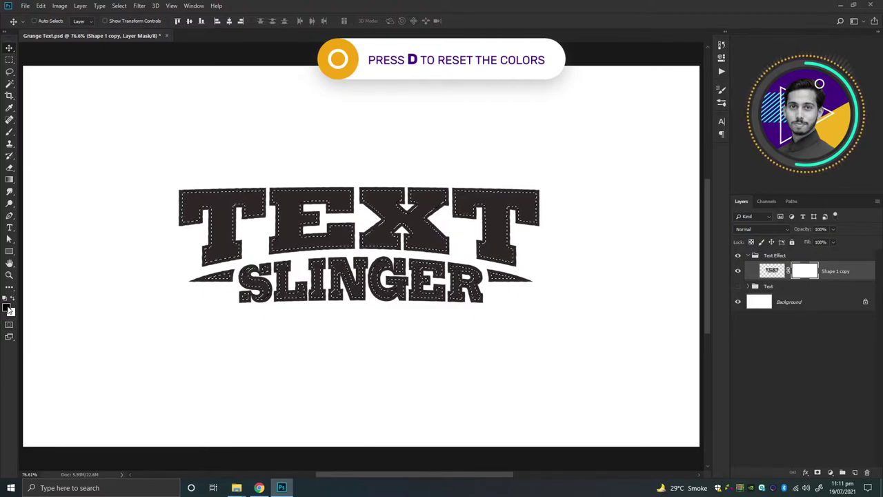
Choose the Particle Brush from the Essential Brush Set in the Brushes panel.
click(722, 104)
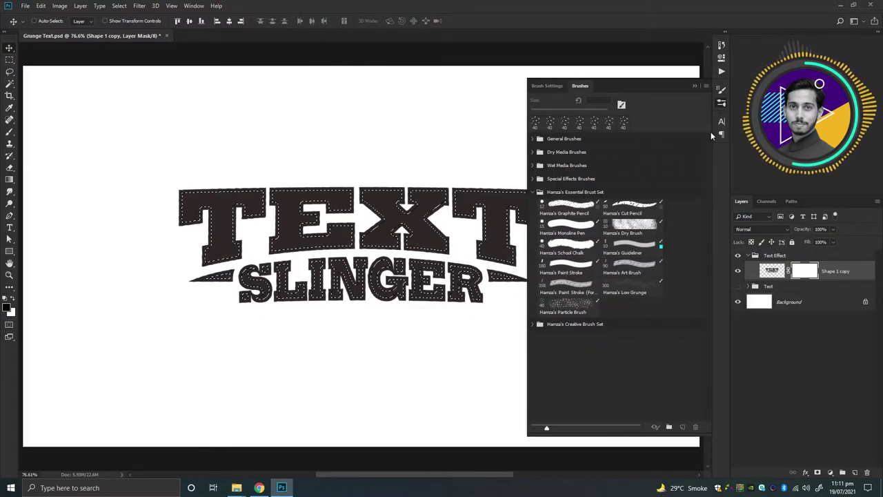
click(585, 309)
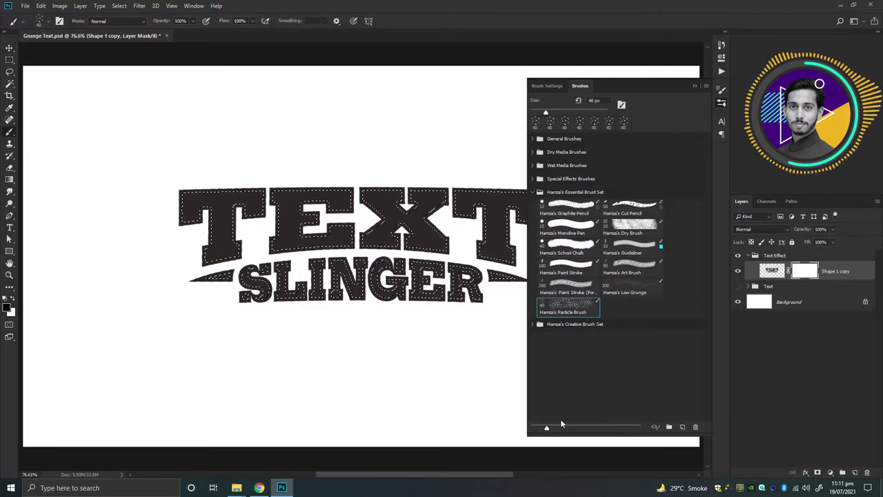
drag(546, 426, 598, 426)
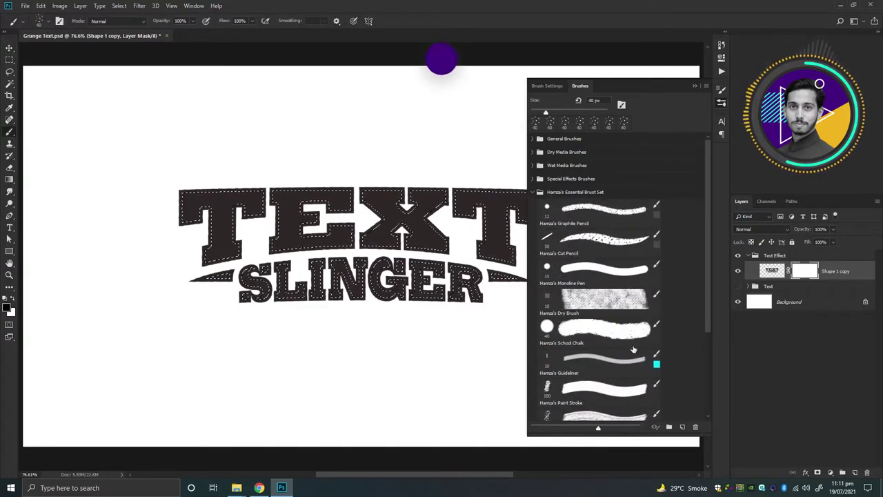
scroll(633, 349, down, 3)
scroll(600, 372, down, 2)
scroll(566, 400, down, 2)
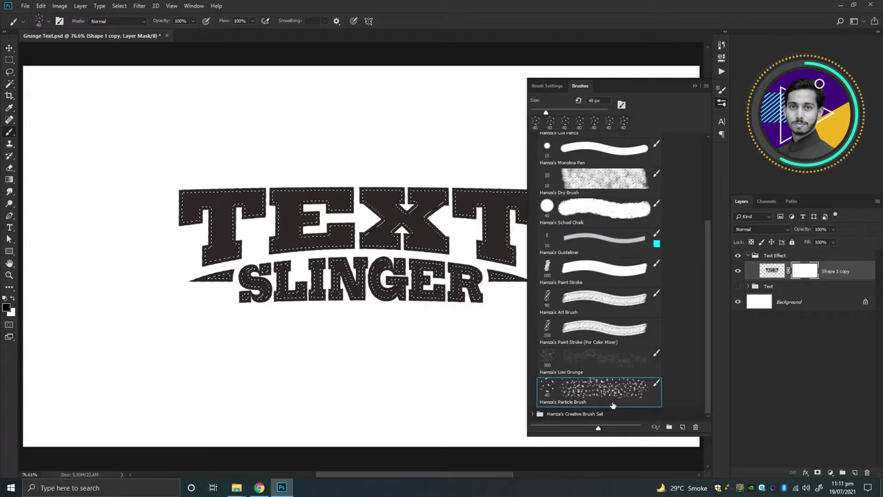
click(695, 87)
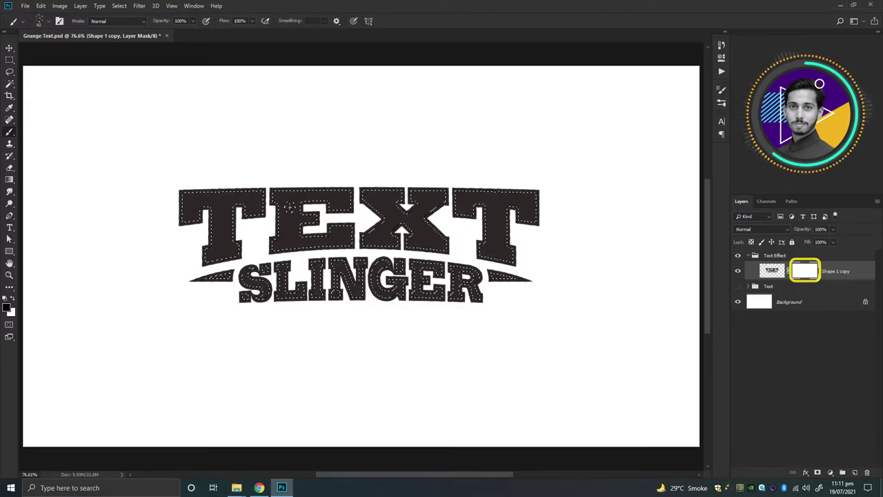
Paint white grunge speckles into the mask over the TEXT and SLINGER letters.
drag(289, 207, 293, 245)
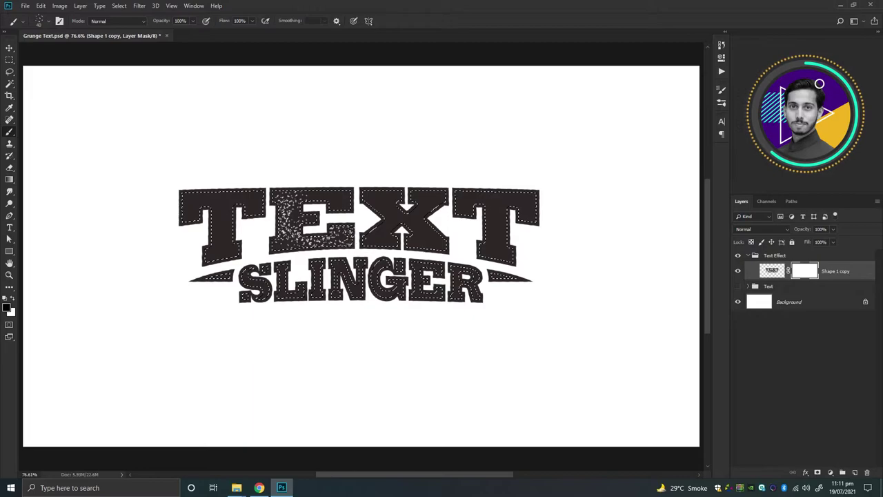
mouse_move(406, 207)
mouse_down()
mouse_move(399, 211)
mouse_move(483, 204)
mouse_up()
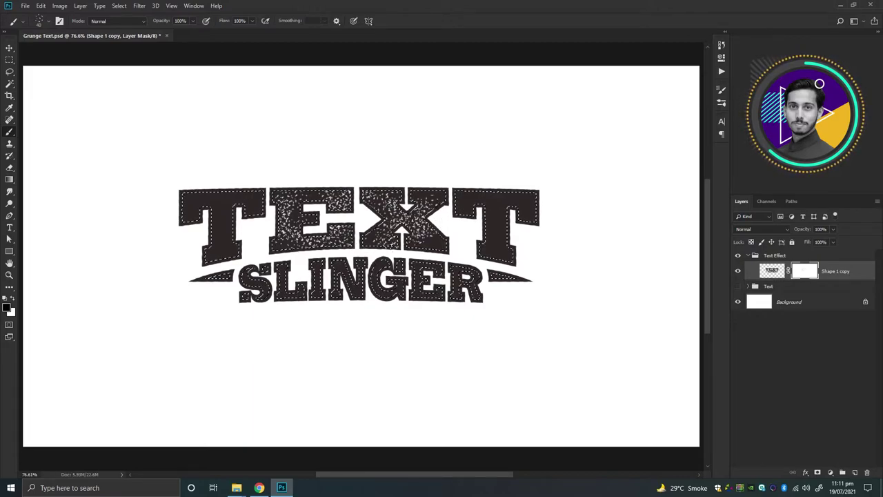
drag(228, 207, 182, 229)
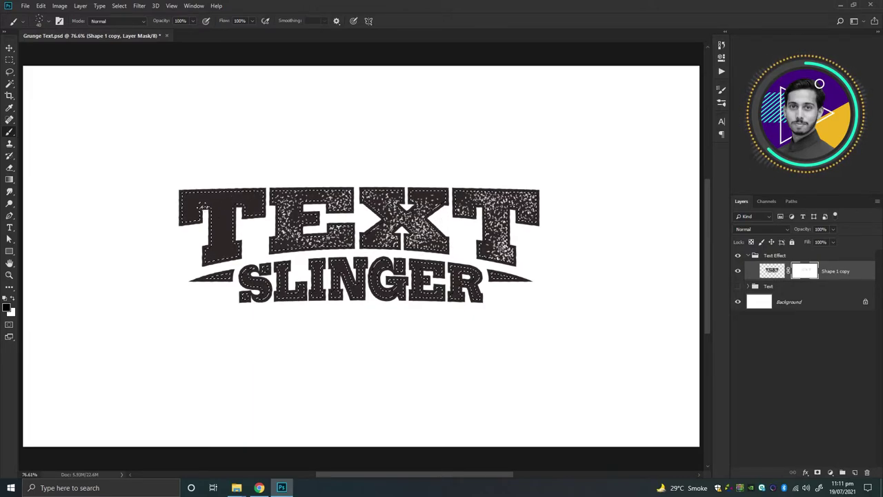
mouse_move(235, 290)
mouse_down()
mouse_move(306, 305)
mouse_move(524, 295)
mouse_up()
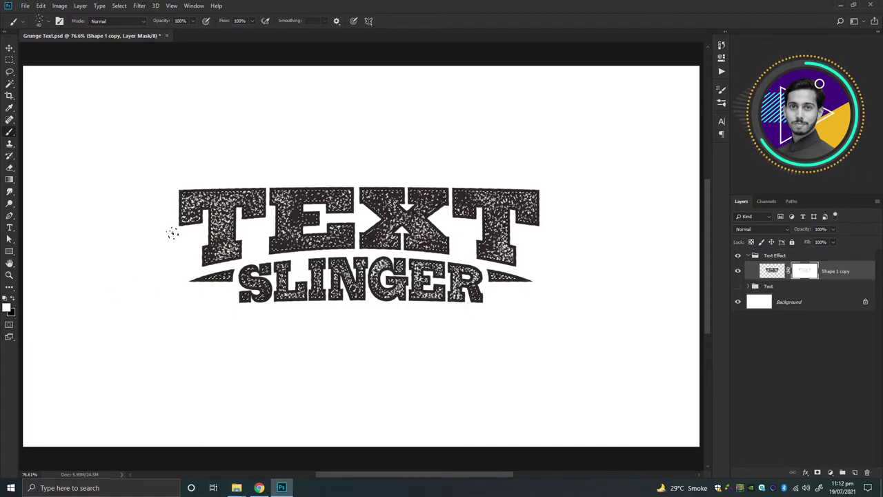
Keep the brush size at 50 and deselect the letters.
click(49, 20)
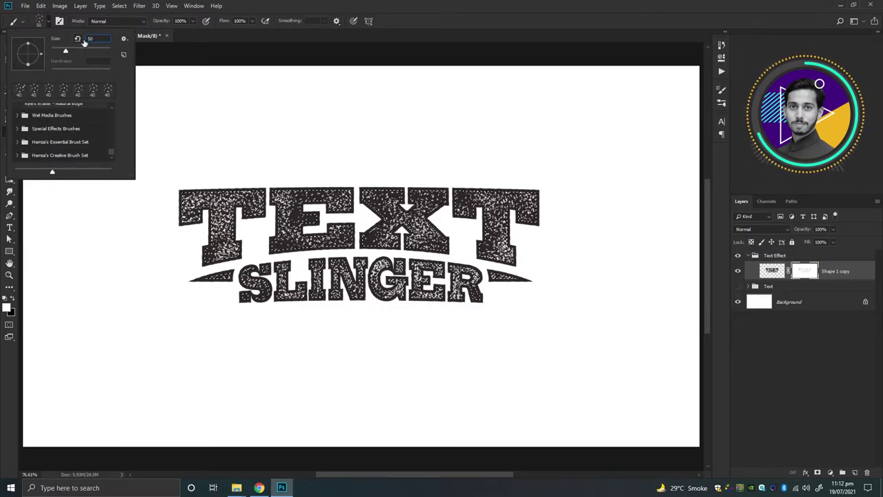
key(Return)
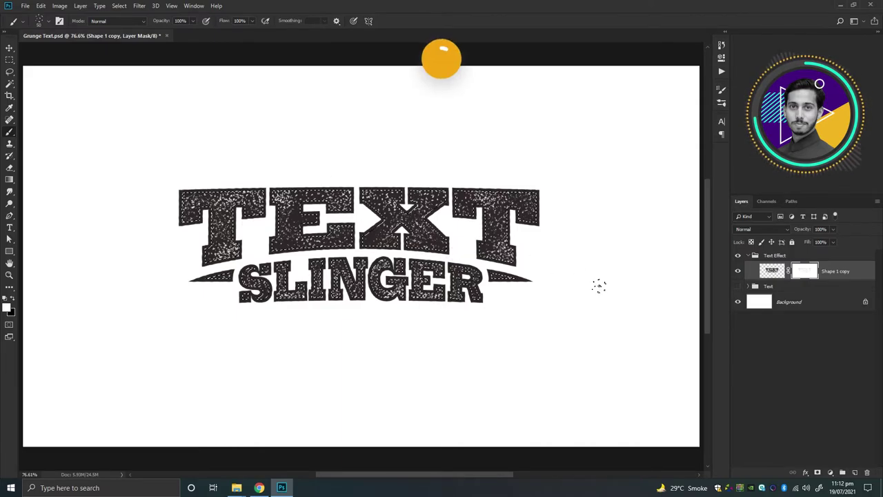
key(ctrl+d)
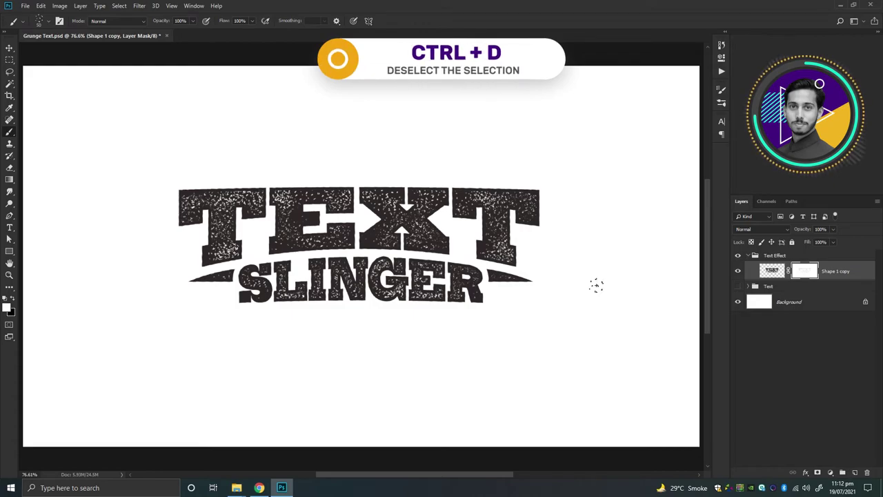
Zoom the canvas to 100% and close in on the TEXT SLINGER lettering.
key(z)
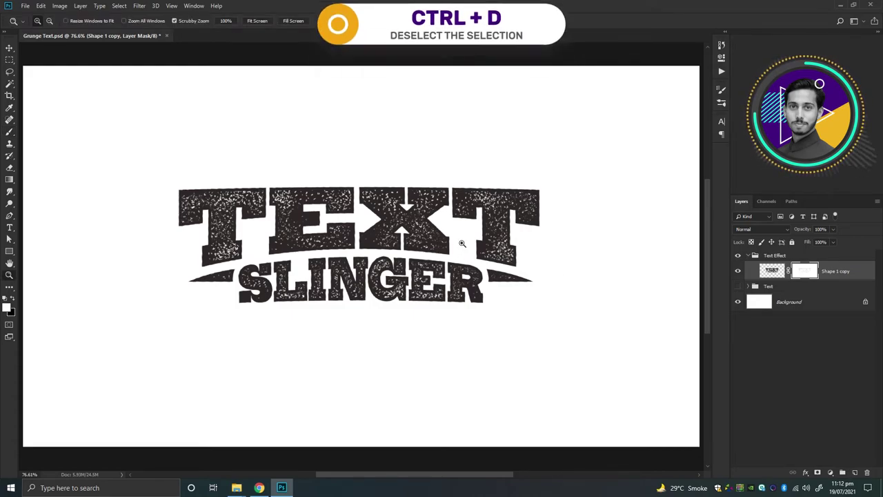
right_click(459, 240)
click(475, 253)
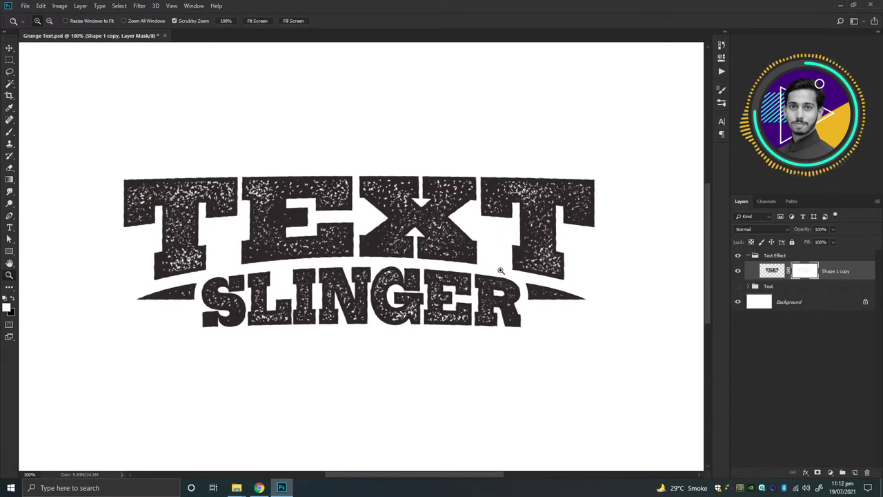
mouse_move(503, 256)
mouse_down()
mouse_move(600, 298)
mouse_move(547, 298)
mouse_move(513, 286)
mouse_move(524, 290)
mouse_up()
drag(675, 323, 673, 315)
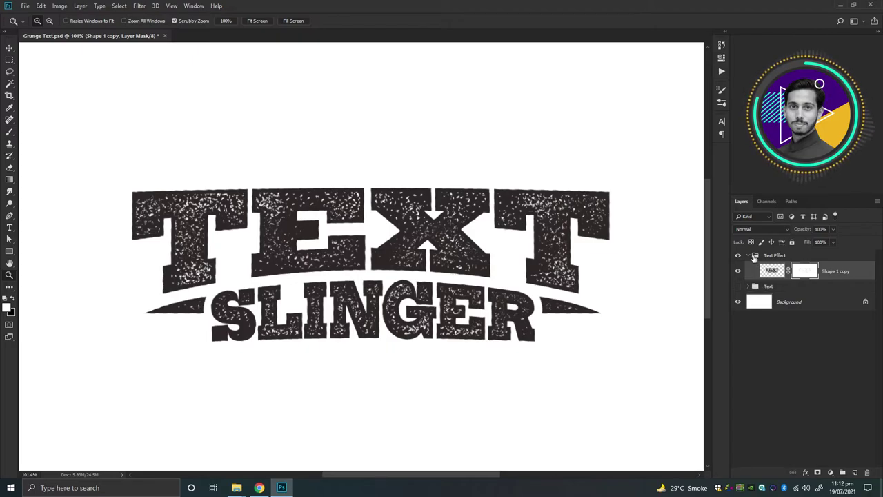
Collapse the Text Effect group and place the Unsplash wood photo below it, rotated to fit.
click(754, 257)
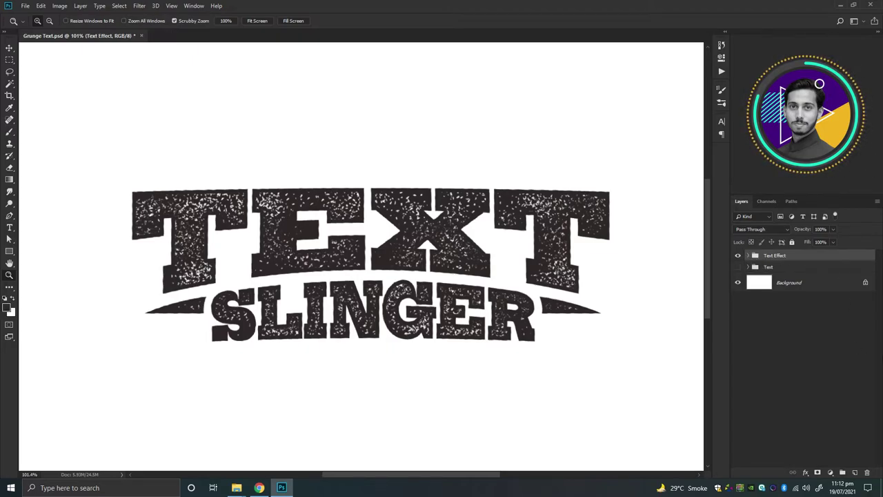
click(258, 487)
click(740, 131)
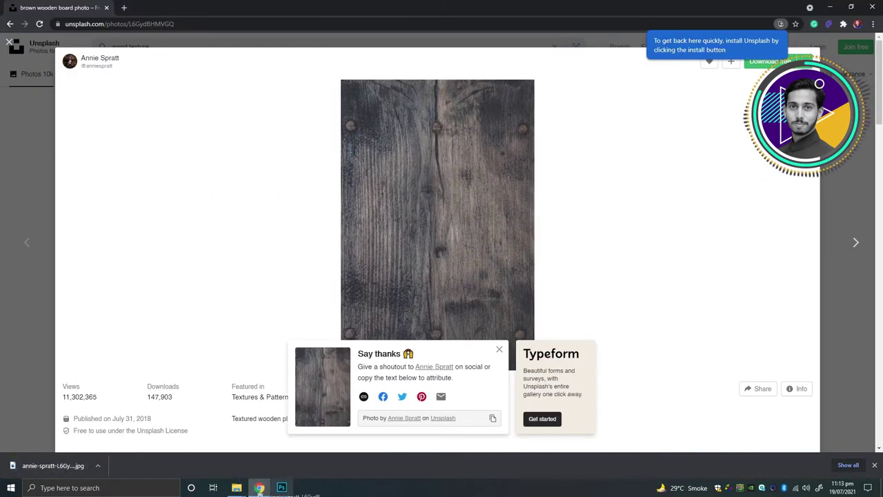
drag(41, 467, 345, 241)
drag(545, 48, 558, 101)
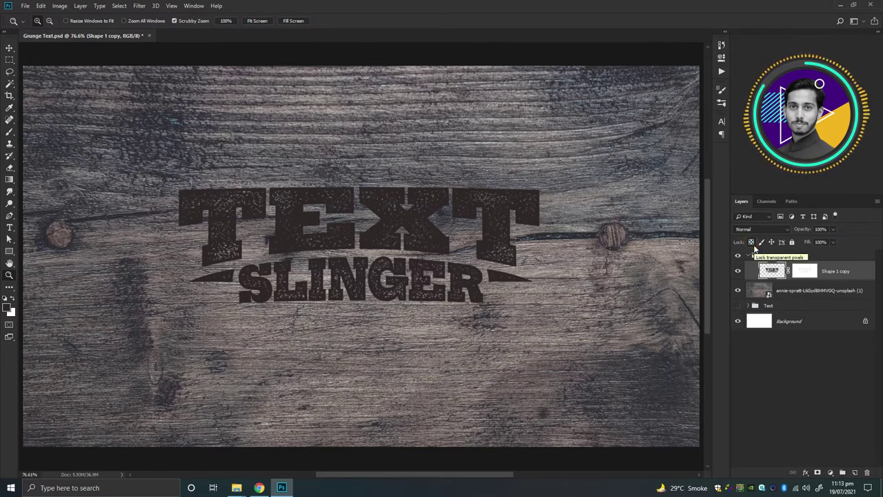
Lock transparent pixels on Shape 1 copy and fill the lettering with white.
click(751, 241)
click(12, 299)
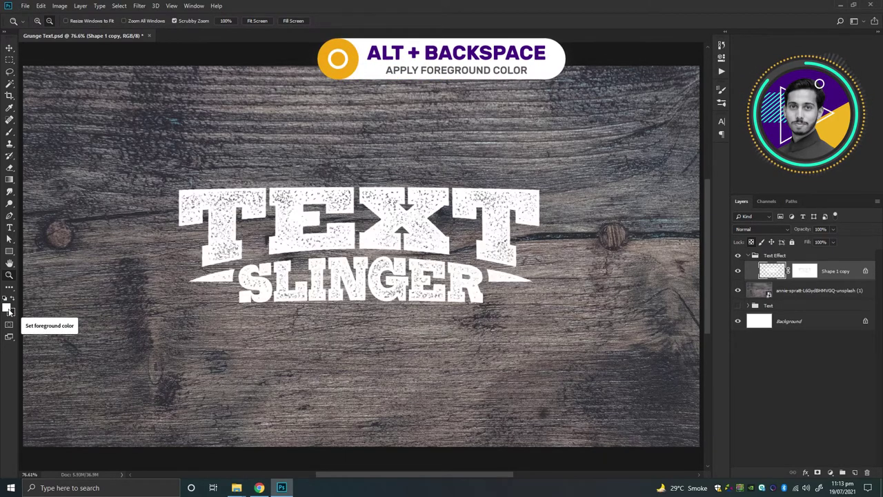
key(alt+BackSpace)
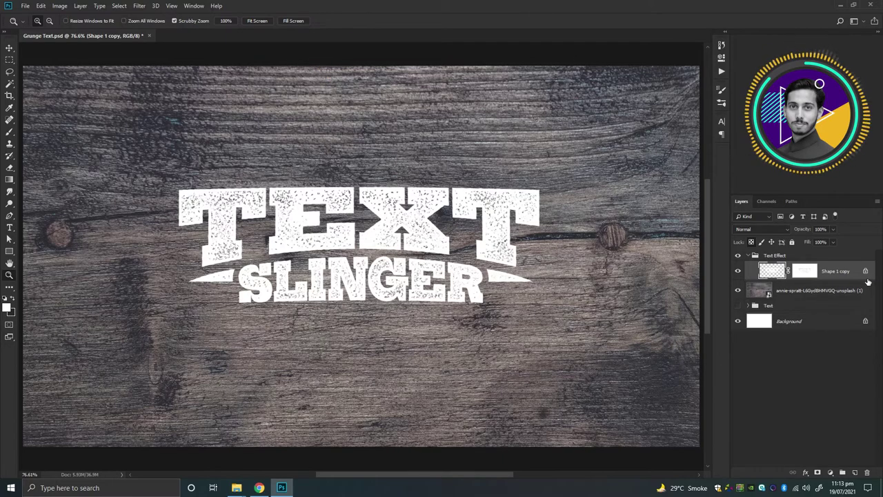
In Shape 1 copy's Blending Options, split the Underlying Layer black slider to 0/99.
double_click(783, 277)
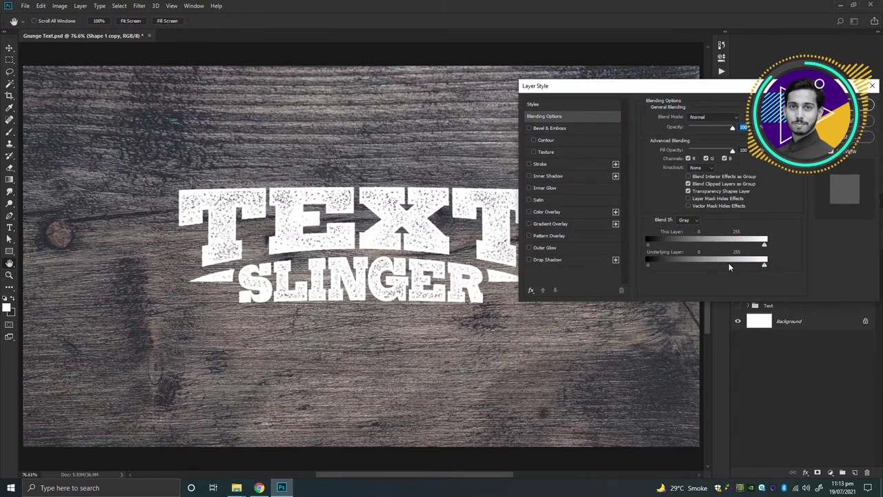
drag(648, 268, 690, 268)
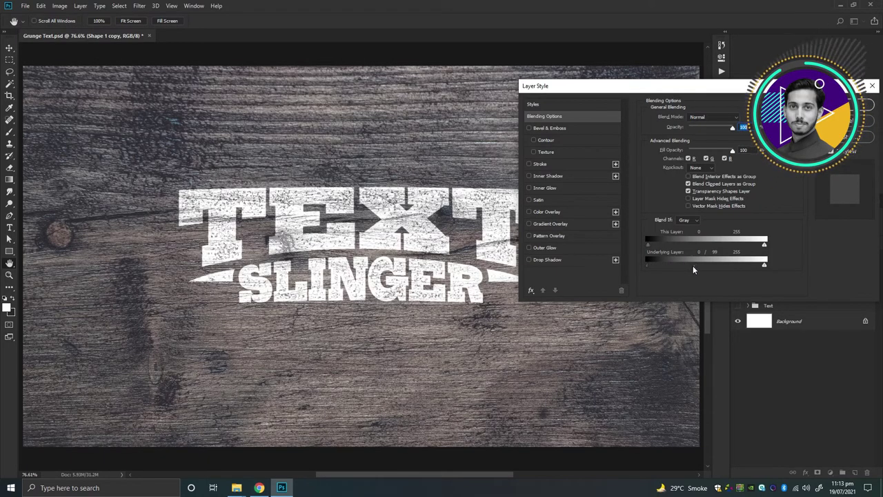
Add a Linear Burn drop shadow with 27% opacity, 23 px distance and 29 px size.
click(544, 259)
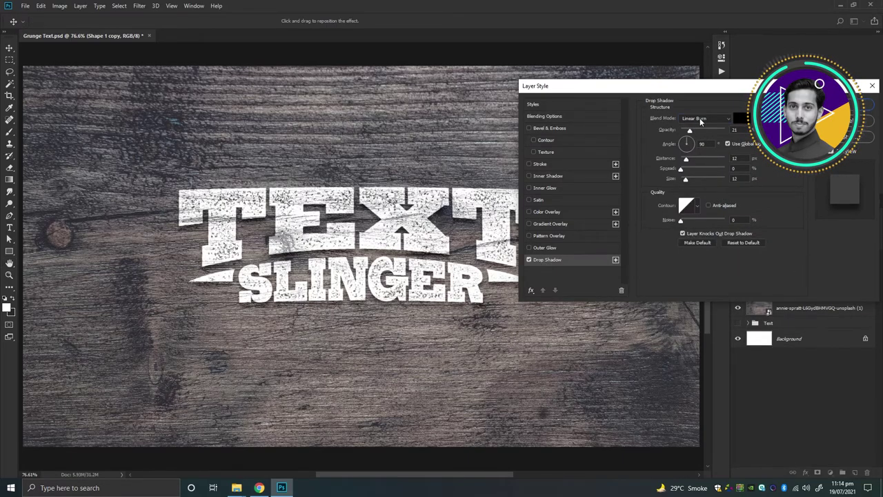
click(701, 122)
click(711, 170)
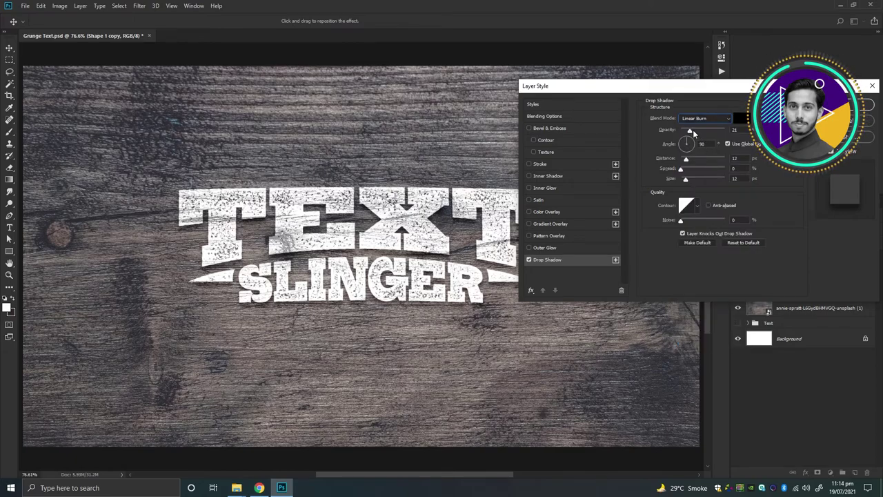
drag(692, 130, 694, 133)
click(690, 159)
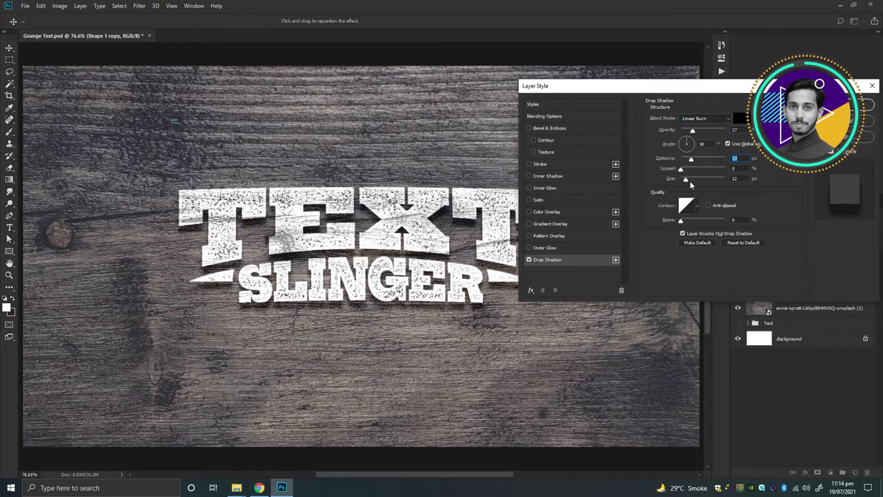
click(689, 180)
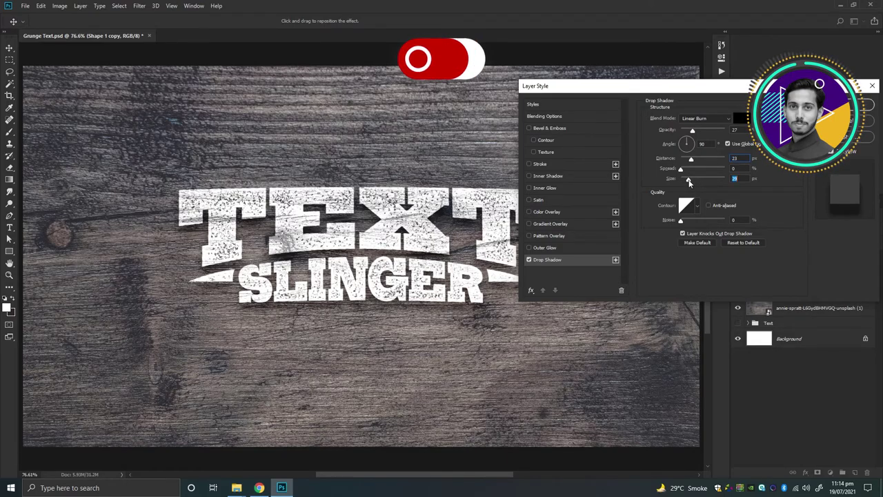
click(681, 220)
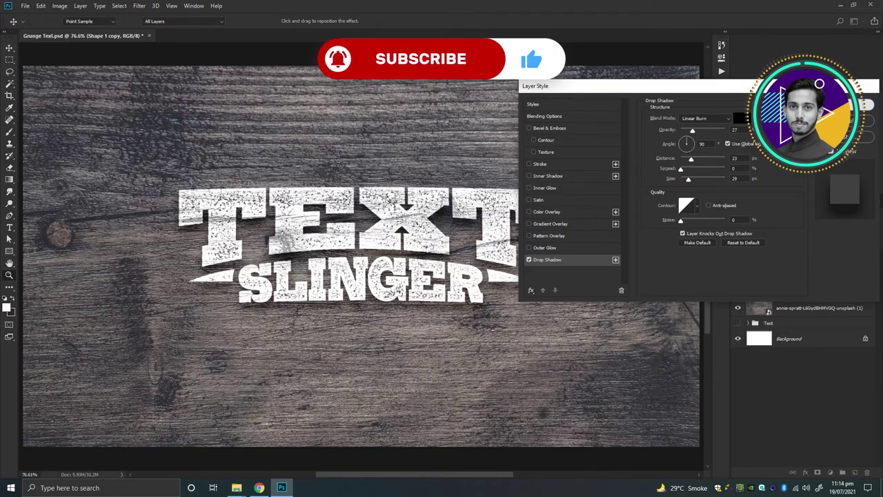